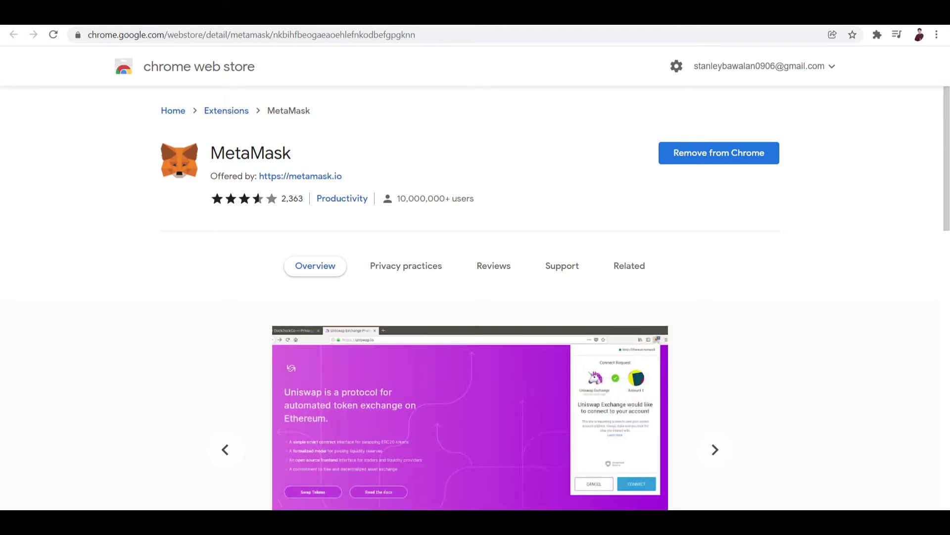
# Step: Display the list of installed browser extensions to check for the MetaMask wallet
pyautogui.click(878, 34)
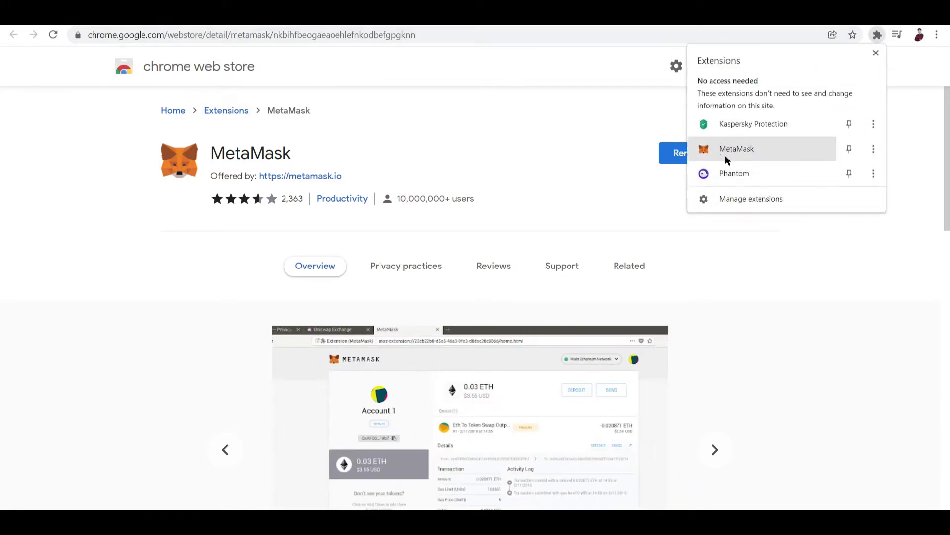
pyautogui.click(574, 140)
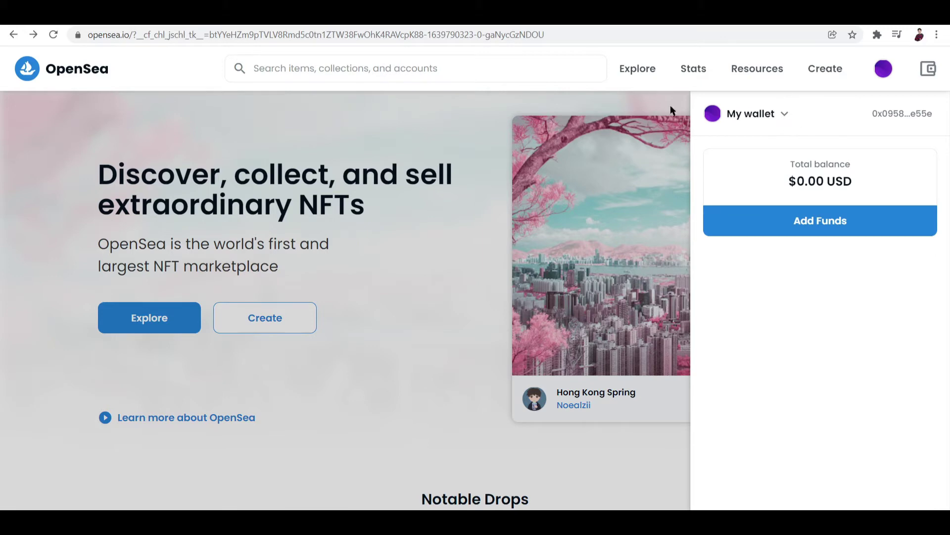
# Step: Dismiss the OpenSea wallet panel and open the form for creating a new NFT item
pyautogui.click(465, 121)
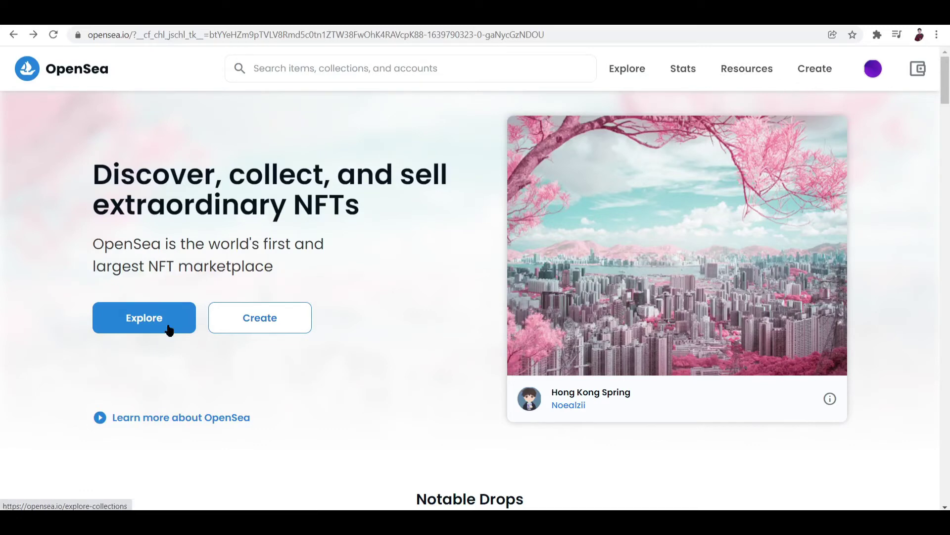
pyautogui.click(306, 319)
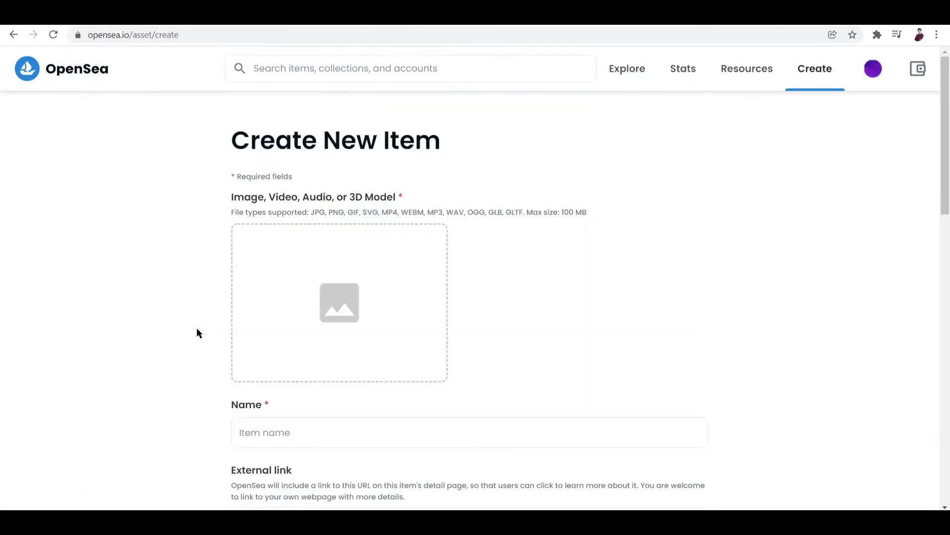
pyautogui.scroll(-9, 619, 302)
pyautogui.scroll(10, 637, 329)
# Step: Upload the pixil-frame-0 Santa picture from the Downloads folder as the new item's media file
pyautogui.click(370, 315)
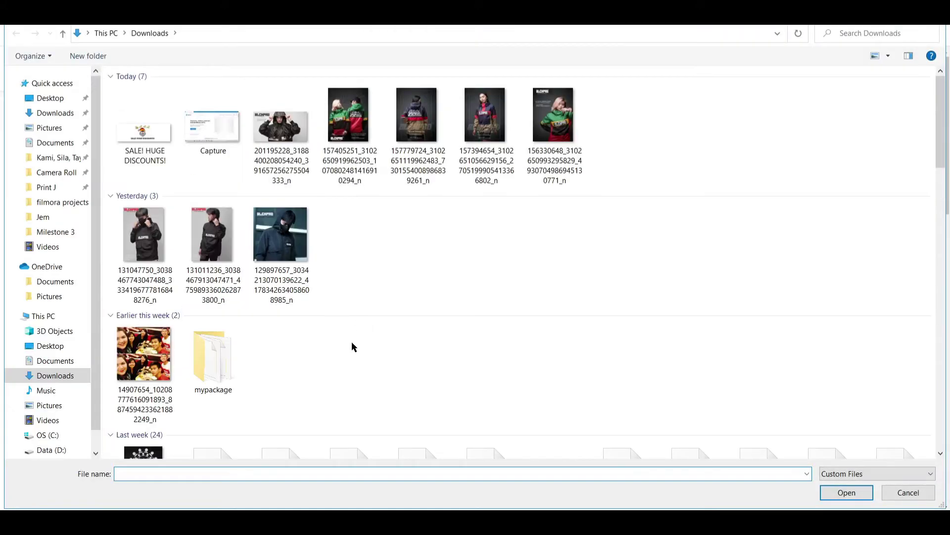
pyautogui.scroll(-10, 229, 347)
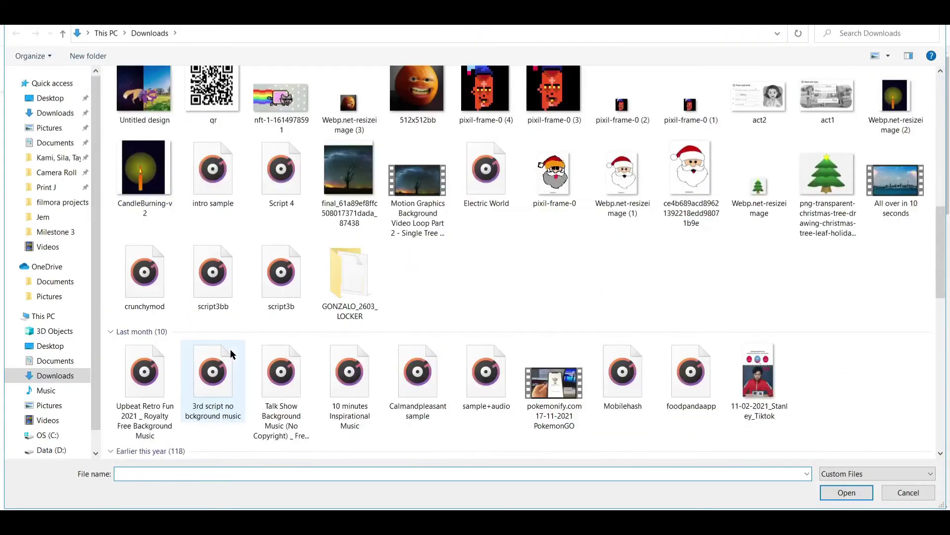
pyautogui.scroll(3, 230, 349)
pyautogui.scroll(-2, 623, 344)
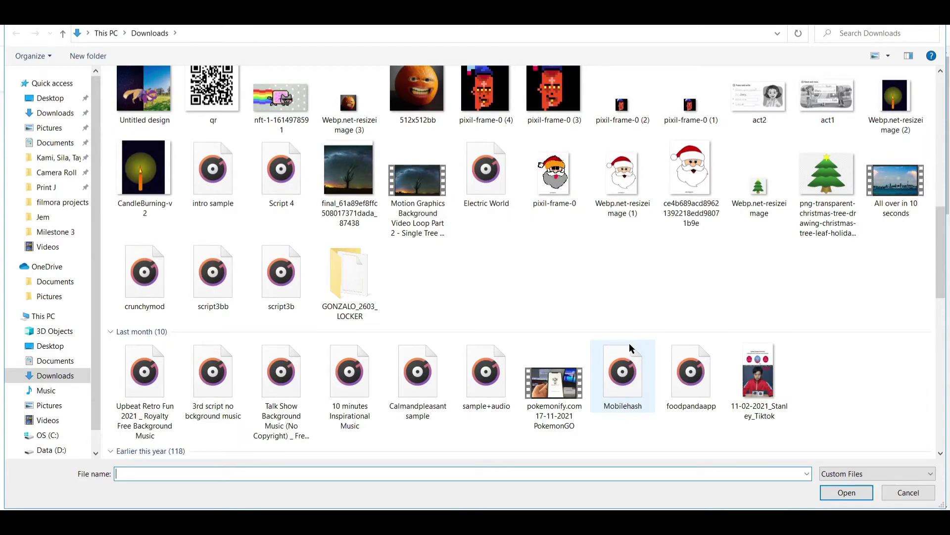
pyautogui.doubleClick(569, 169)
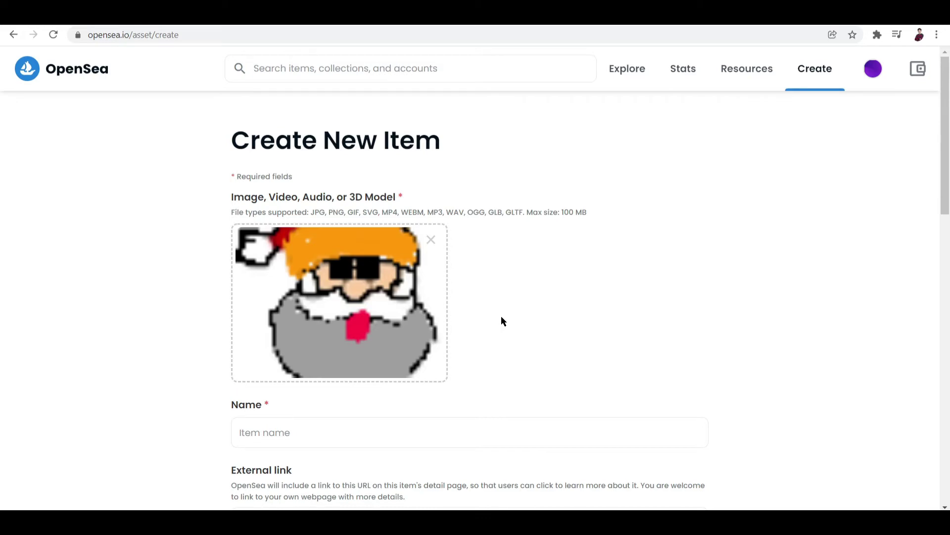
# Step: Name the new item "Santa Dope"
pyautogui.scroll(-3, 357, 448)
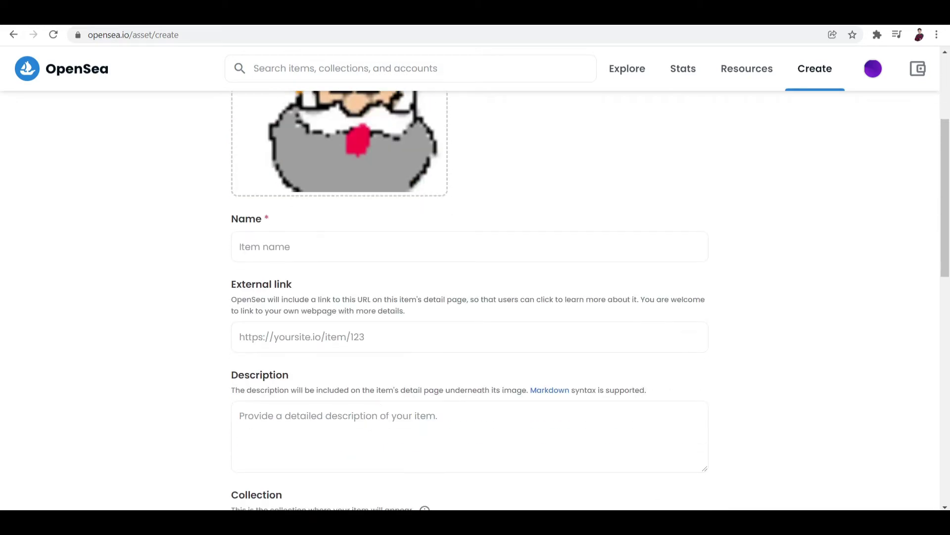
pyautogui.click(345, 252)
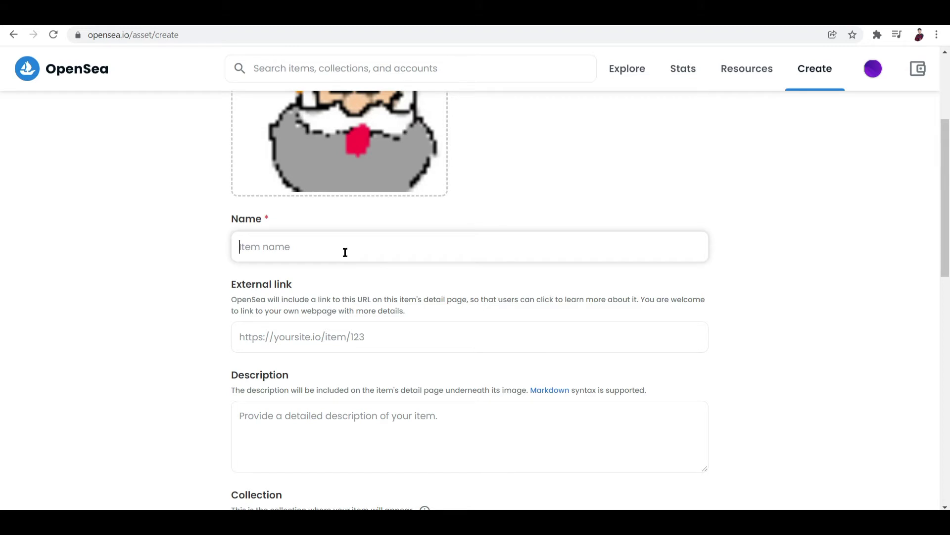
pyautogui.write('Santa Dope')
pyautogui.scroll(-1, 360, 248)
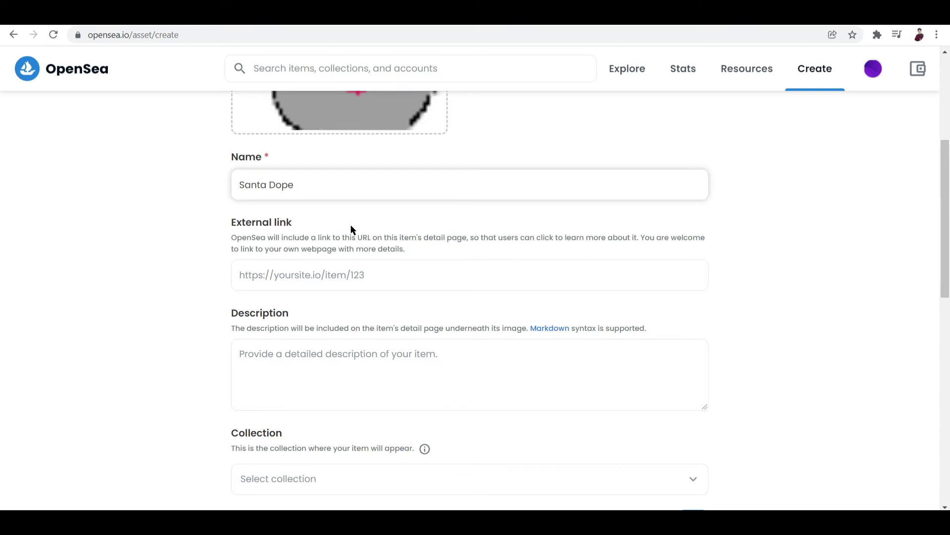
# Step: Leave the external link empty and enter the item description "It is Christmas and I love Santa."
pyautogui.click(342, 266)
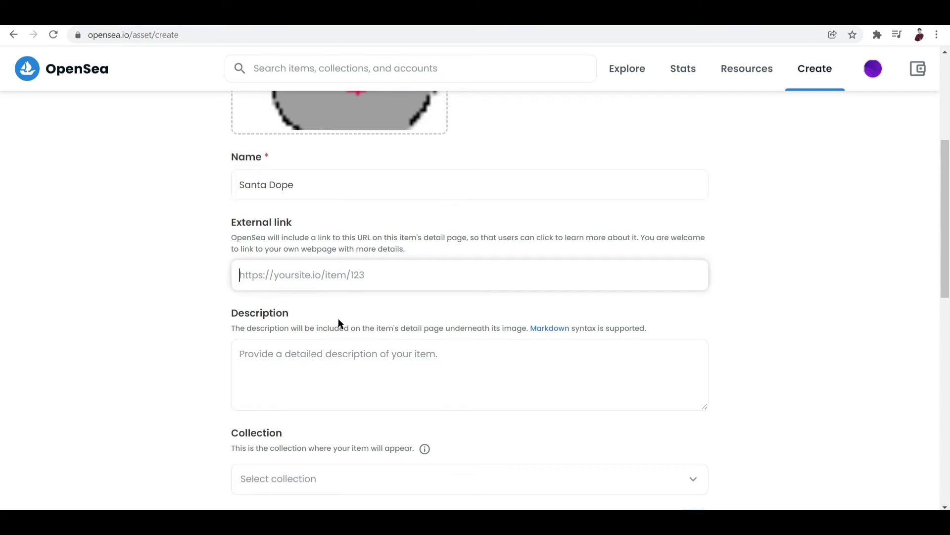
pyautogui.scroll(-1, 343, 313)
pyautogui.click(320, 318)
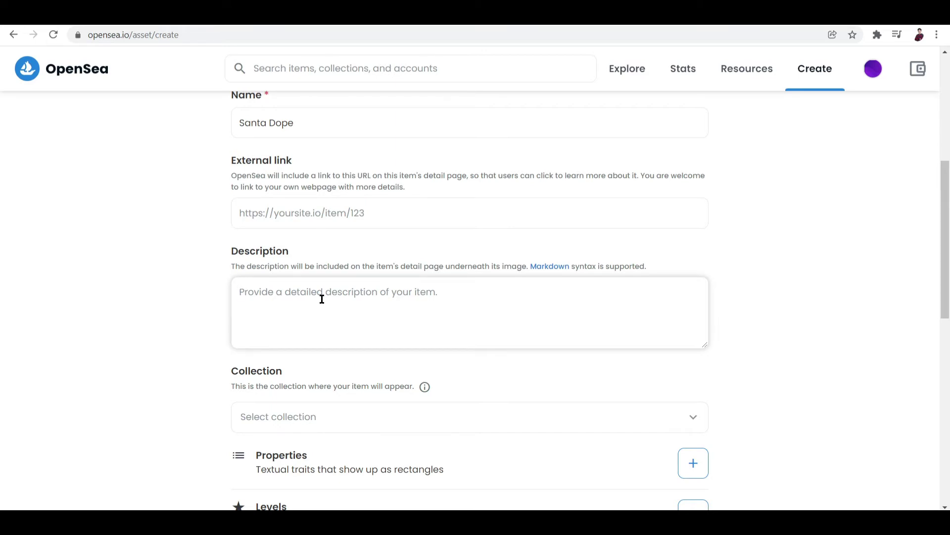
pyautogui.scroll(-3, 321, 299)
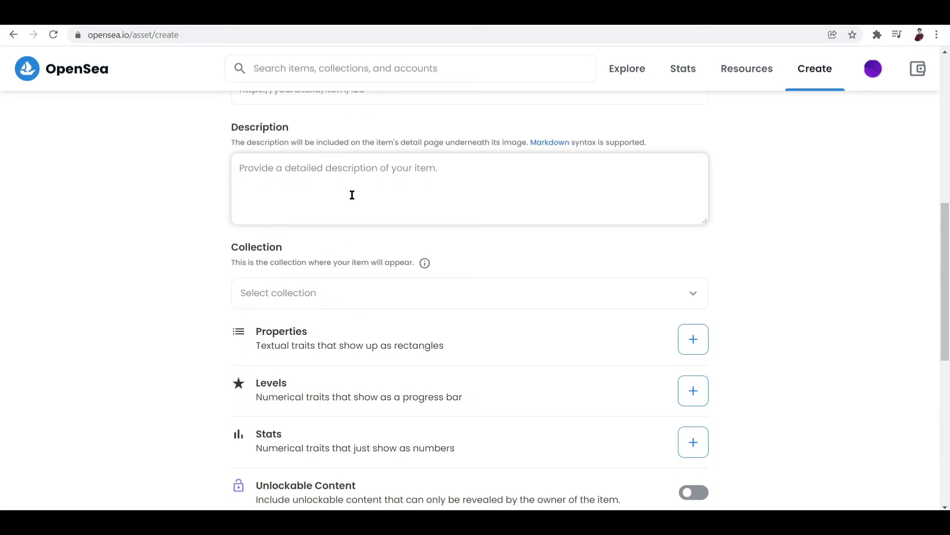
pyautogui.write('It is Christmas and I lov')
pyautogui.write('e Santa.')
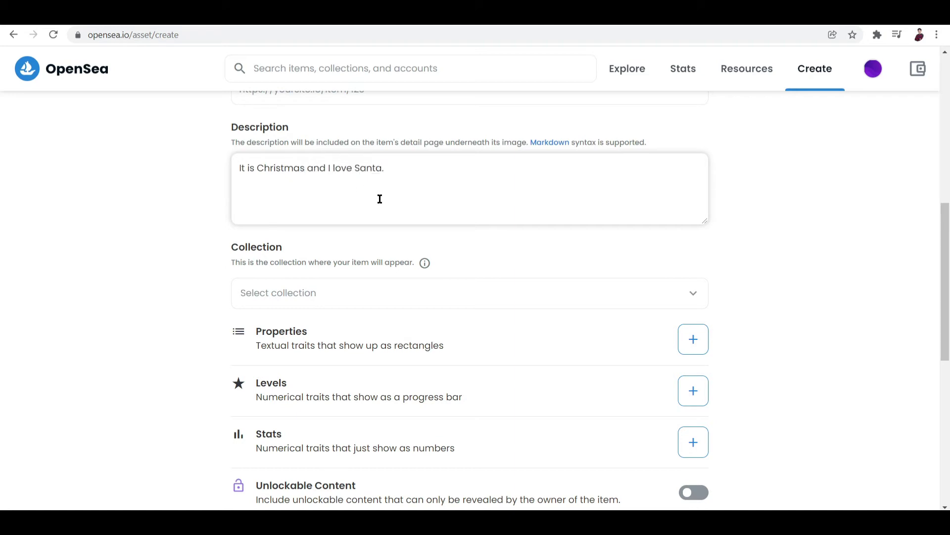
# Step: Assign the item to the Leader Ladder collection
pyautogui.scroll(-3, 386, 200)
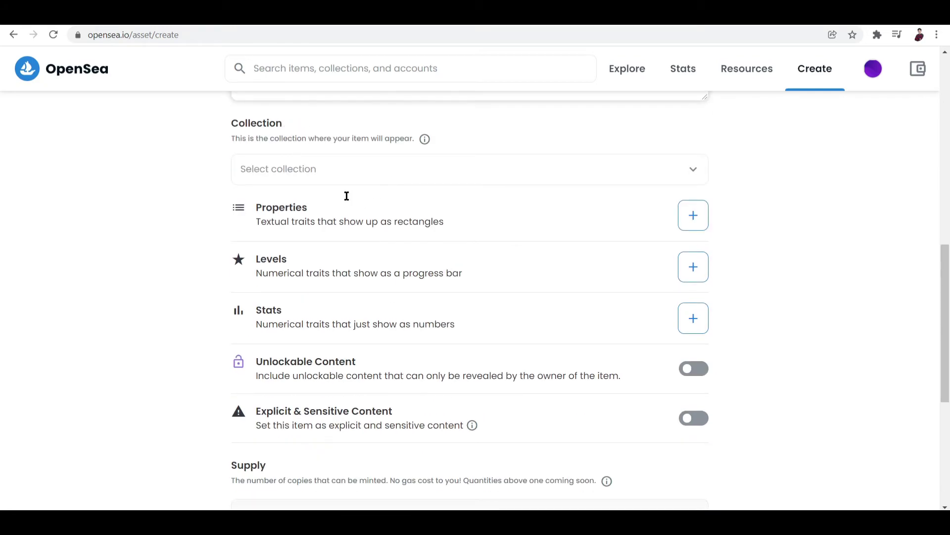
pyautogui.scroll(10, 501, 365)
pyautogui.scroll(-5, 428, 280)
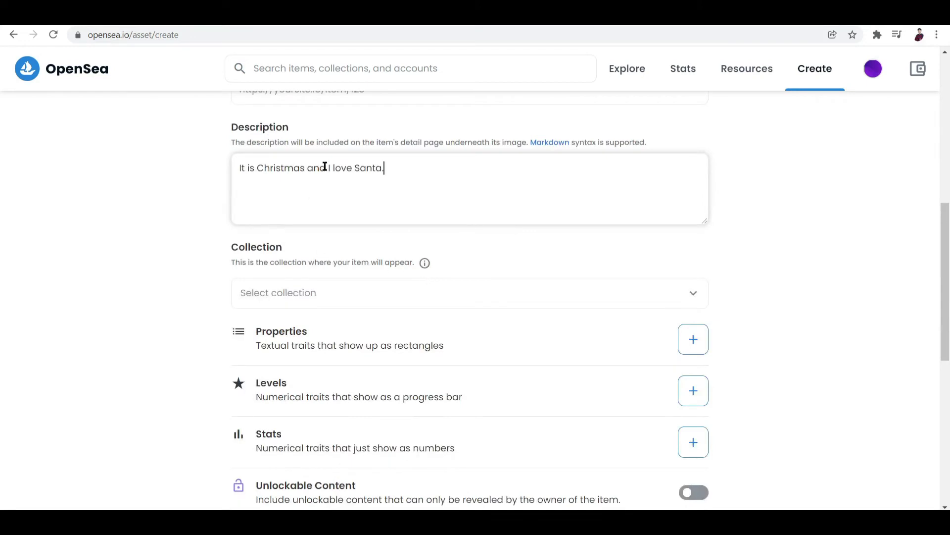
pyautogui.click(670, 291)
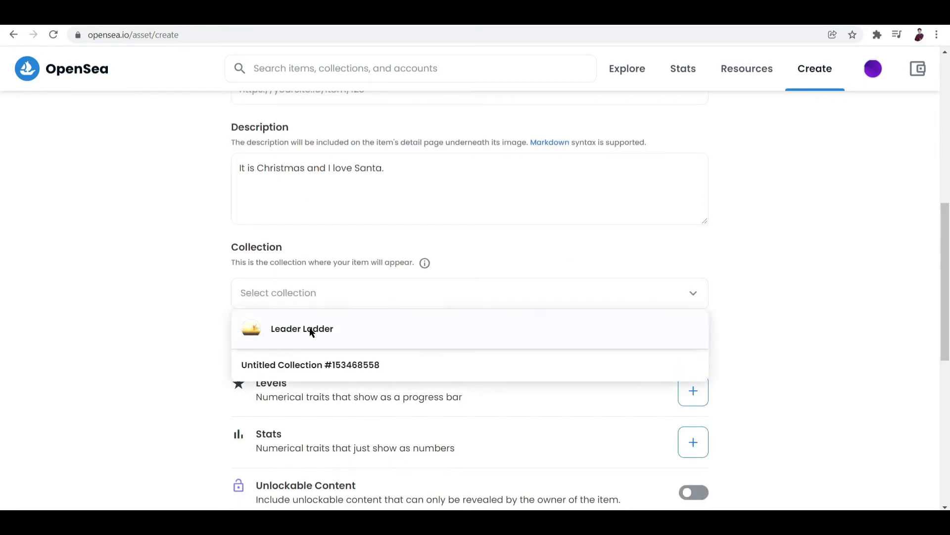
pyautogui.click(311, 331)
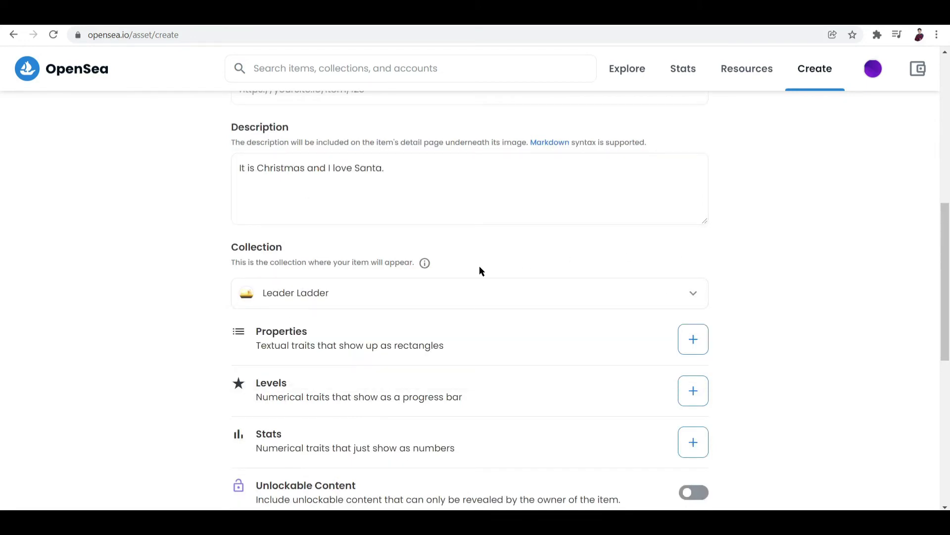
pyautogui.click(355, 296)
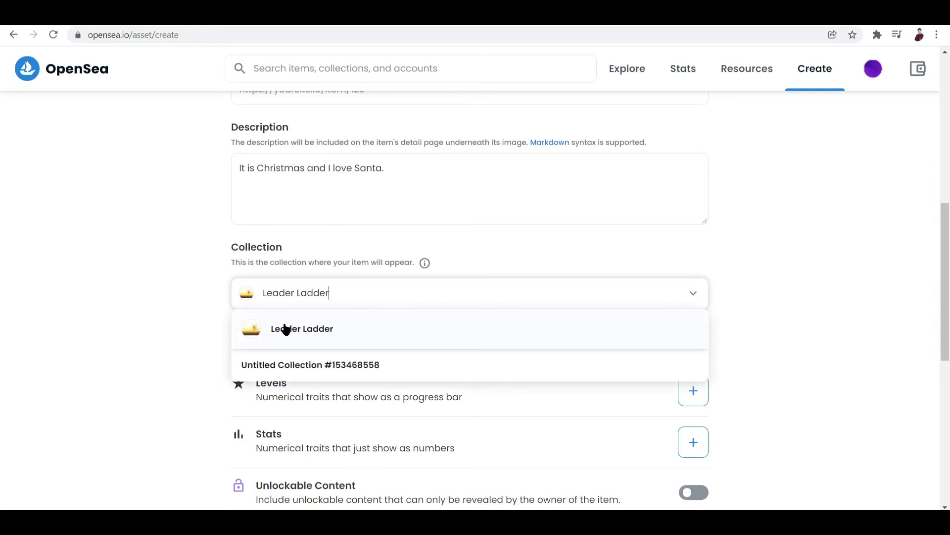
pyautogui.click(613, 338)
pyautogui.click(422, 297)
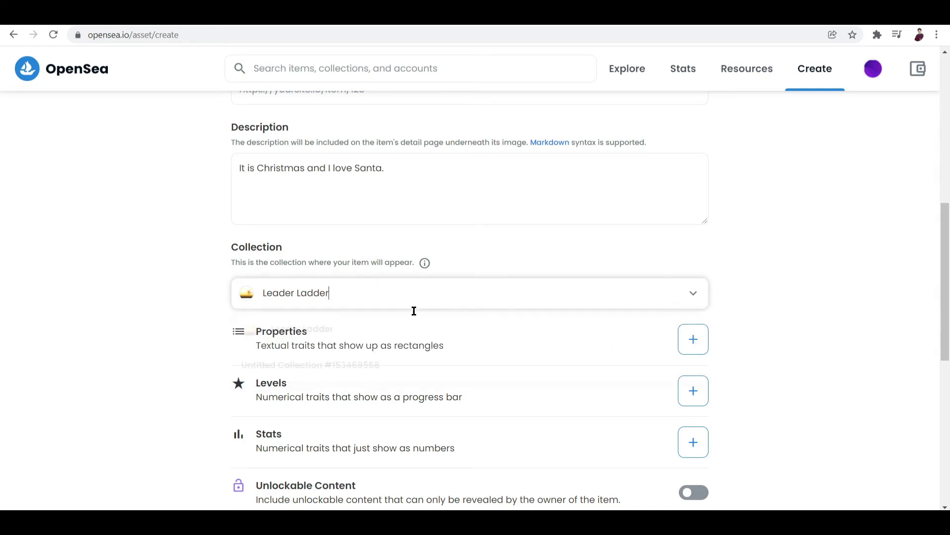
pyautogui.click(342, 295)
pyautogui.scroll(-3, 232, 301)
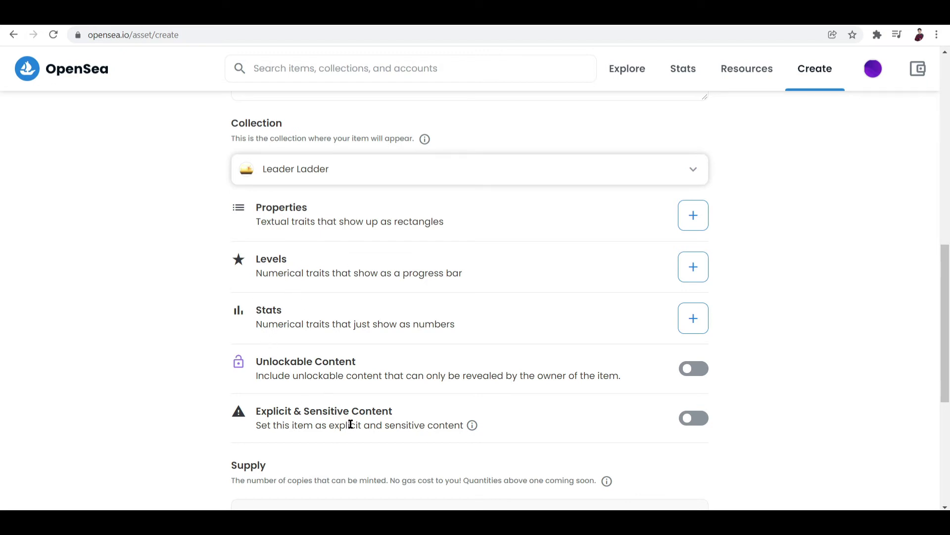
pyautogui.scroll(1, 397, 302)
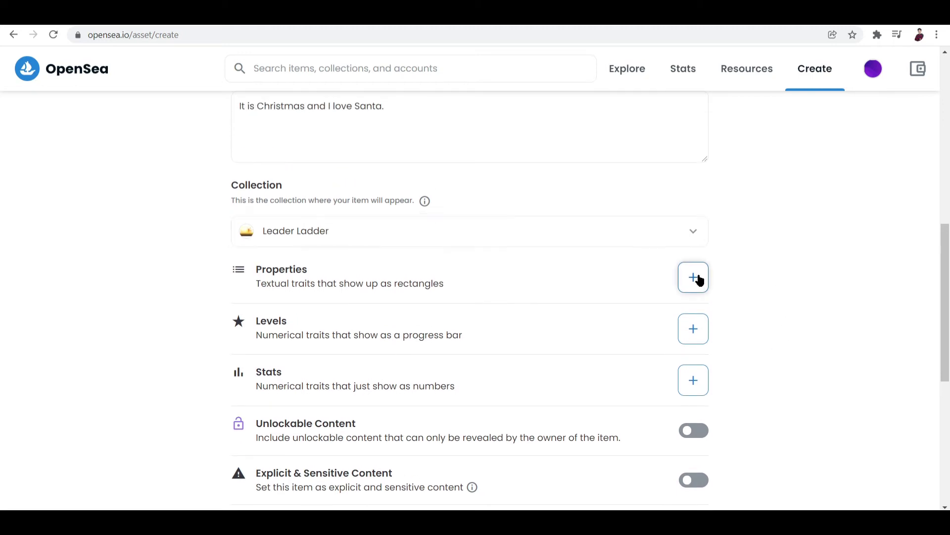
pyautogui.click(693, 277)
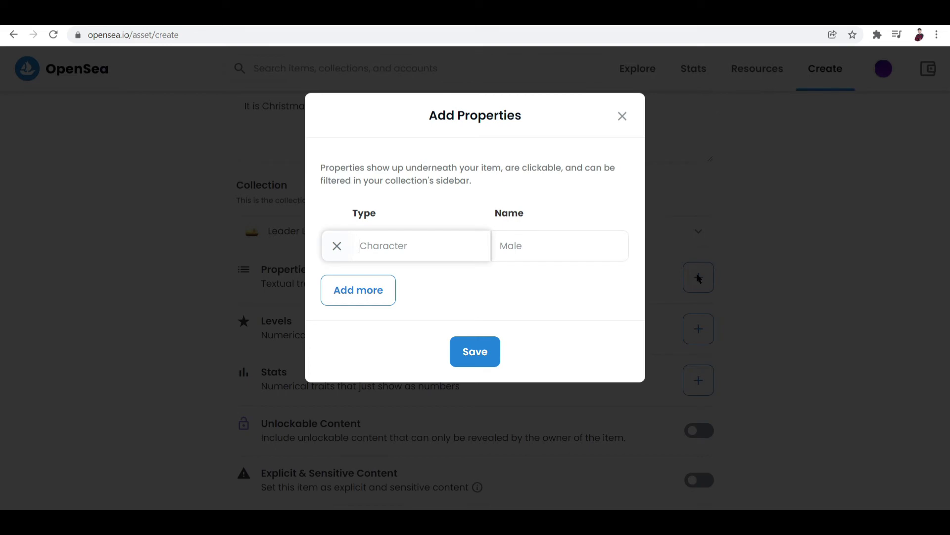
pyautogui.click(623, 116)
pyautogui.scroll(10, 580, 227)
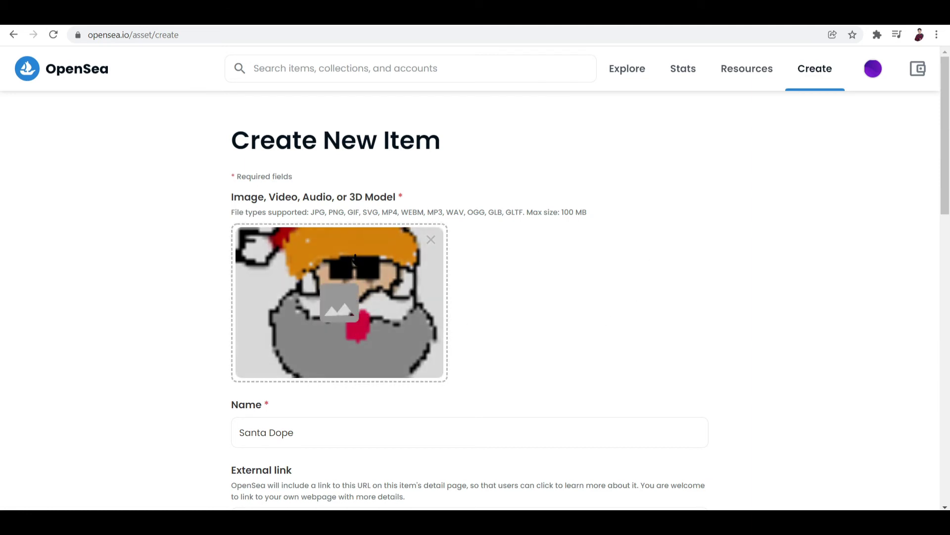
pyautogui.scroll(-10, 581, 395)
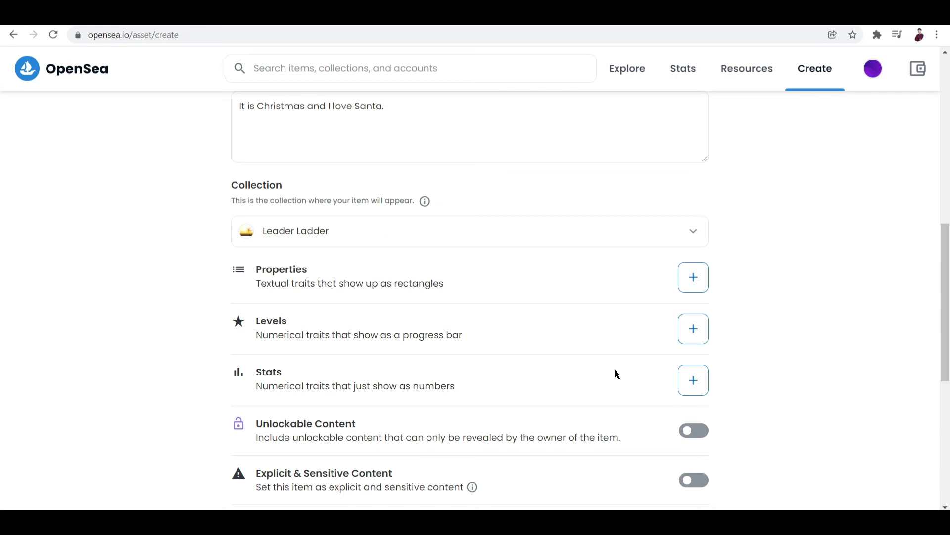
# Step: Add a property to the item with the type "Santa beard" and the name "grey"
pyautogui.click(687, 278)
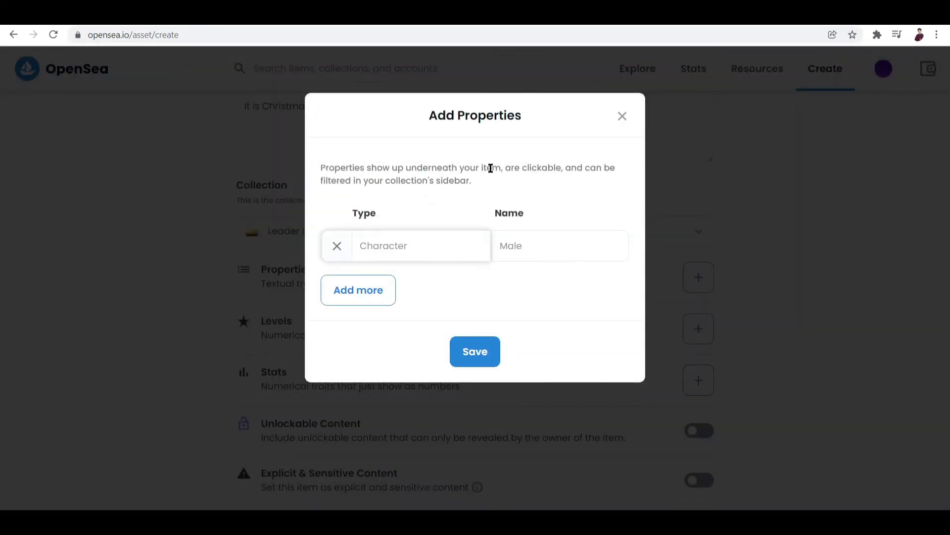
pyautogui.write('SAnta')
pyautogui.press('BackSpace')
pyautogui.press('BackSpace')
pyautogui.press('BackSpace')
pyautogui.press('BackSpace')
pyautogui.write('anta beard')
pyautogui.click(583, 232)
pyautogui.write('grey')
# Step: Add a second property with the type "Santa hat" and the name "gold and red", and save the properties
pyautogui.click(375, 293)
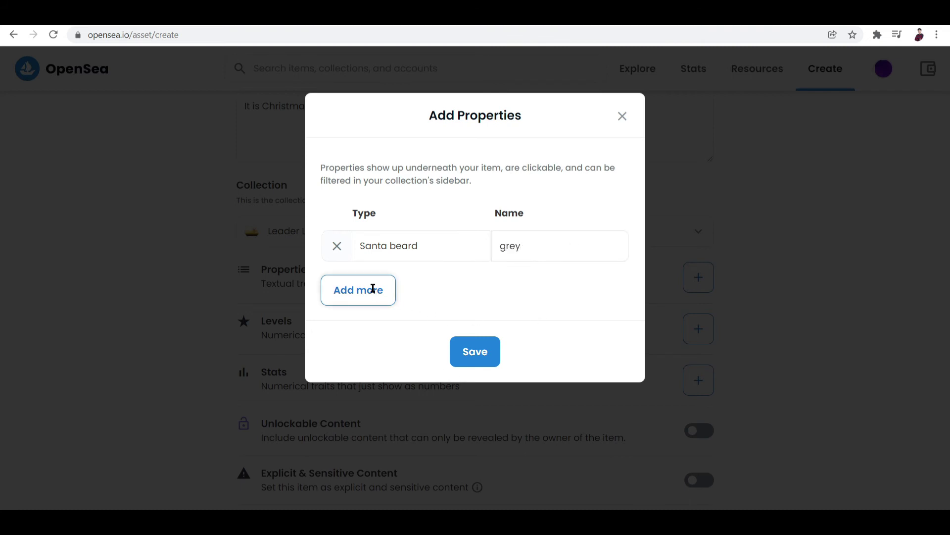
pyautogui.click(376, 288)
pyautogui.write('Santa hat')
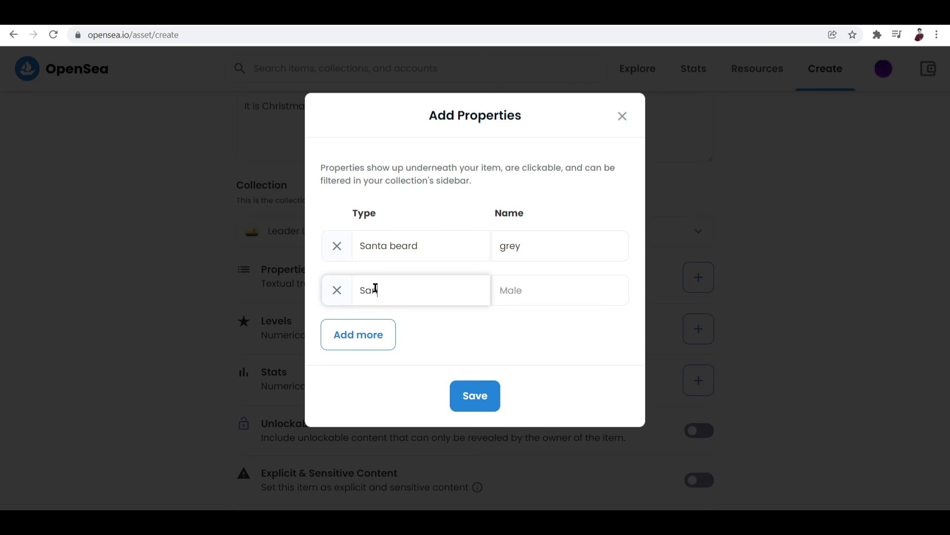
pyautogui.click(516, 290)
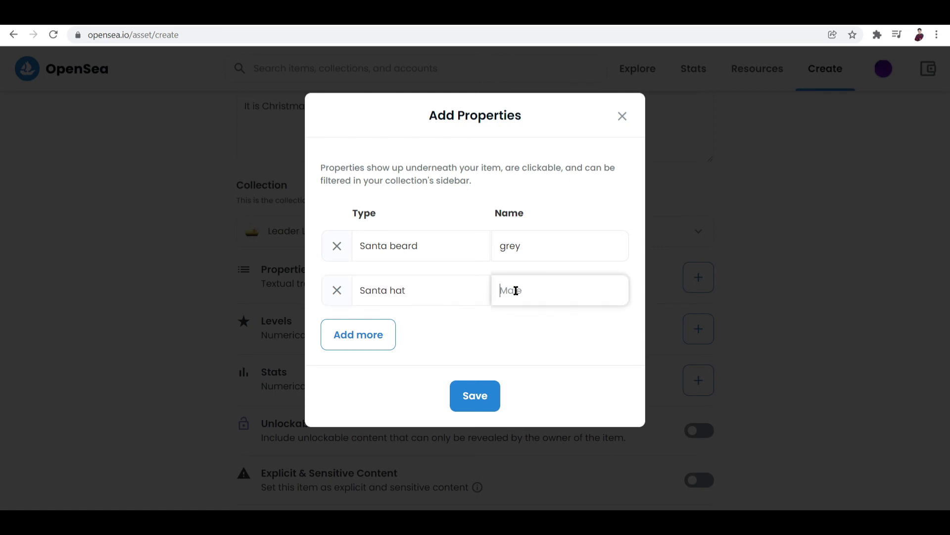
pyautogui.write('gold and rred')
pyautogui.press('BackSpace')
pyautogui.press('BackSpace')
pyautogui.press('BackSpace')
pyautogui.write('ed')
pyautogui.click(478, 396)
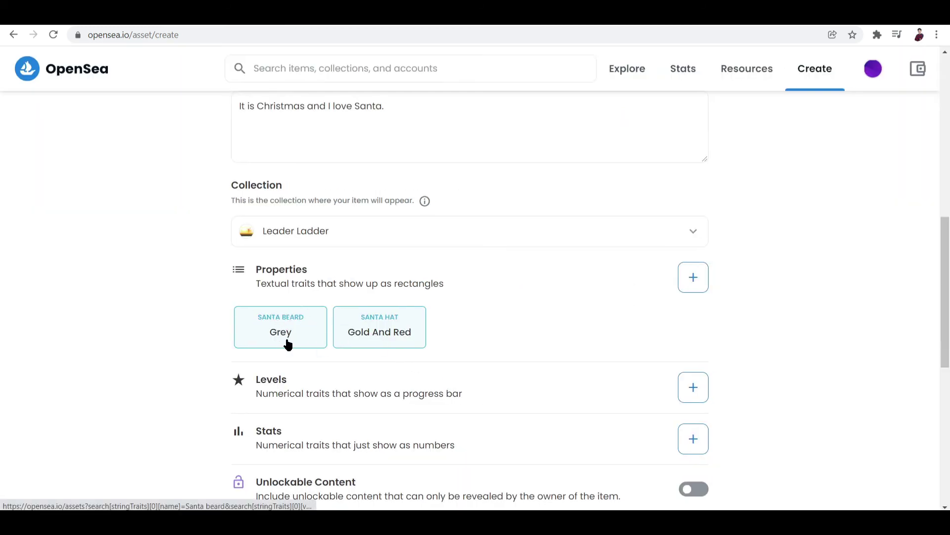
# Step: Enable unlockable content for the item
pyautogui.scroll(-5, 565, 368)
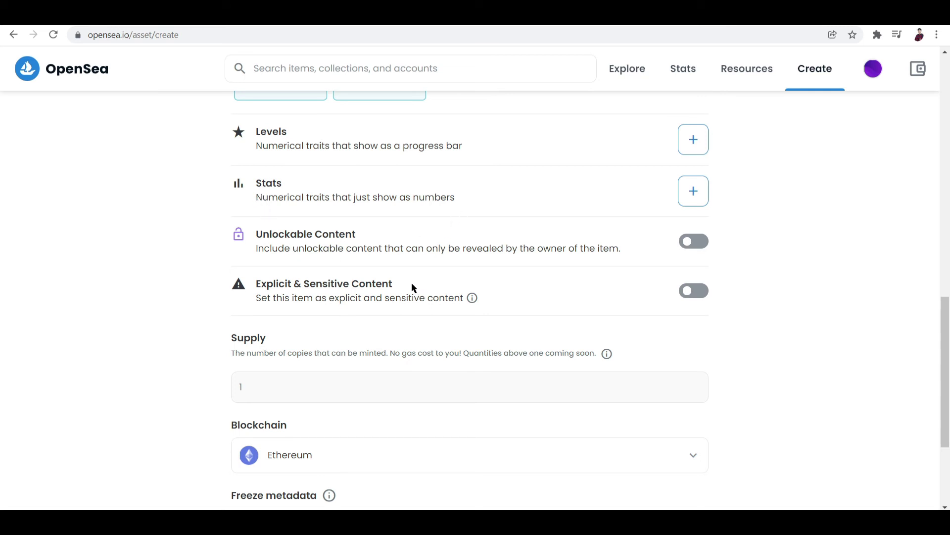
pyautogui.scroll(3, 181, 331)
pyautogui.scroll(8, 349, 361)
pyautogui.scroll(-8, 340, 366)
pyautogui.click(698, 367)
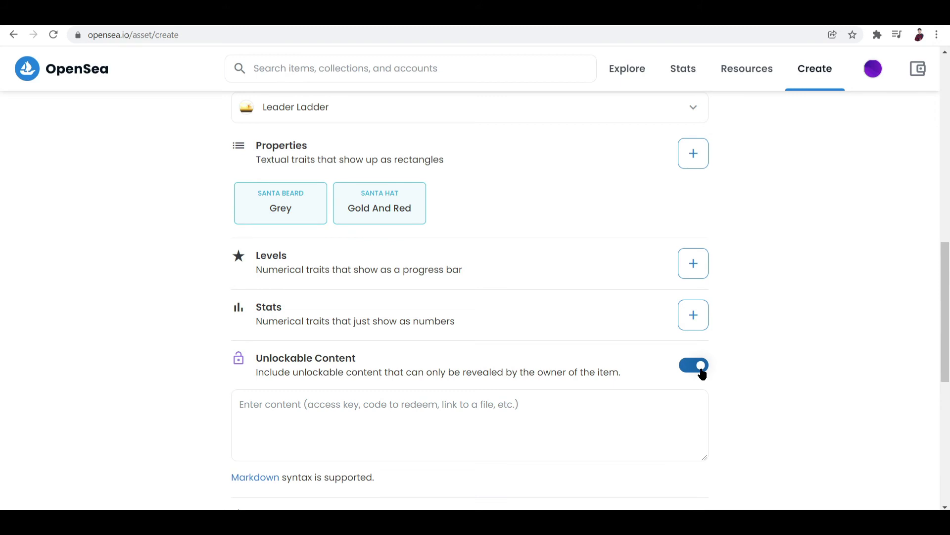
pyautogui.click(702, 370)
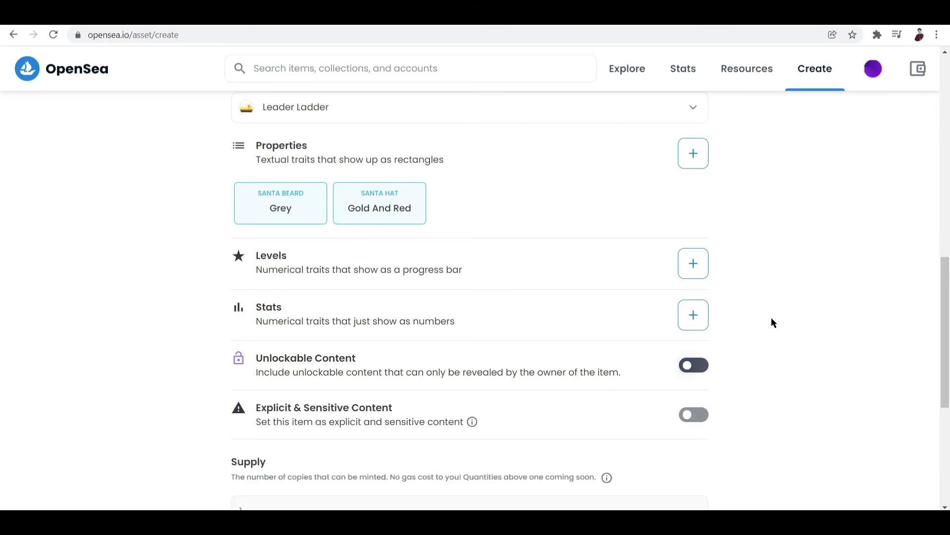
pyautogui.click(702, 366)
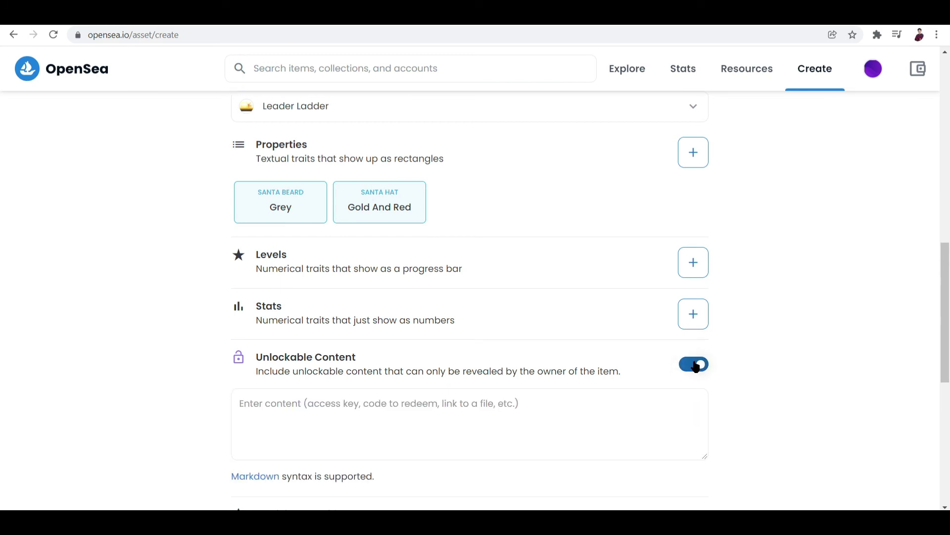
# Step: Turn off unlockable content for the item
pyautogui.scroll(-1, 388, 341)
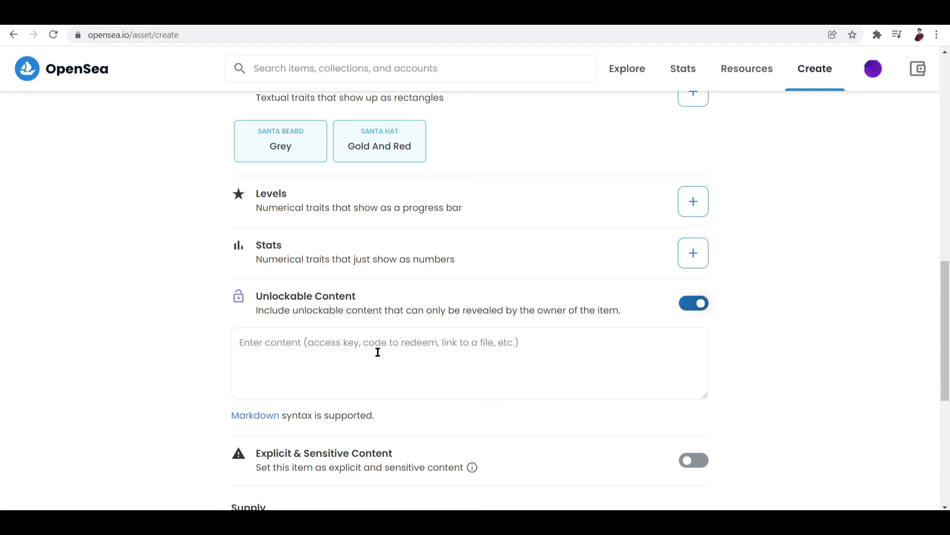
pyautogui.click(702, 316)
pyautogui.scroll(-1, 372, 421)
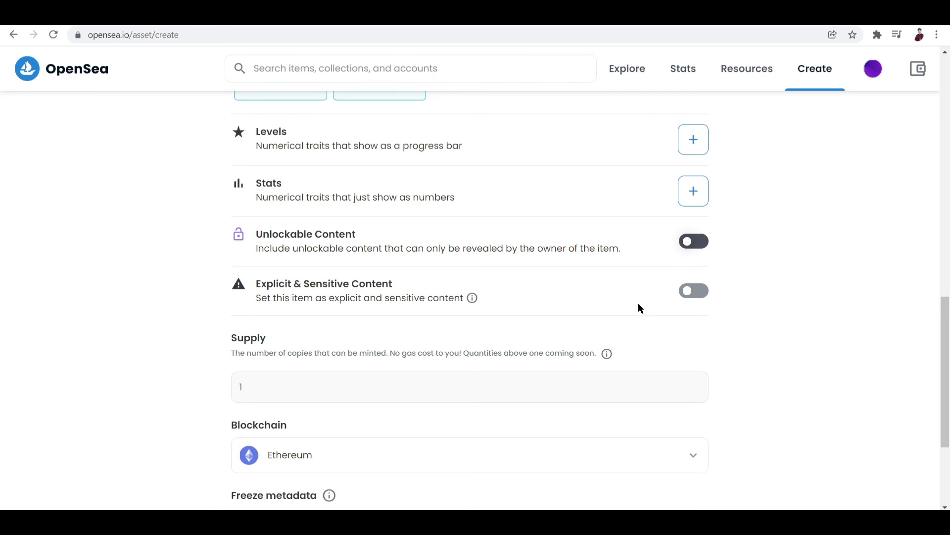
# Step: Mark the Santa Dope item as explicit and sensitive content, and create it on the Ethereum blockchain
pyautogui.scroll(15, 461, 290)
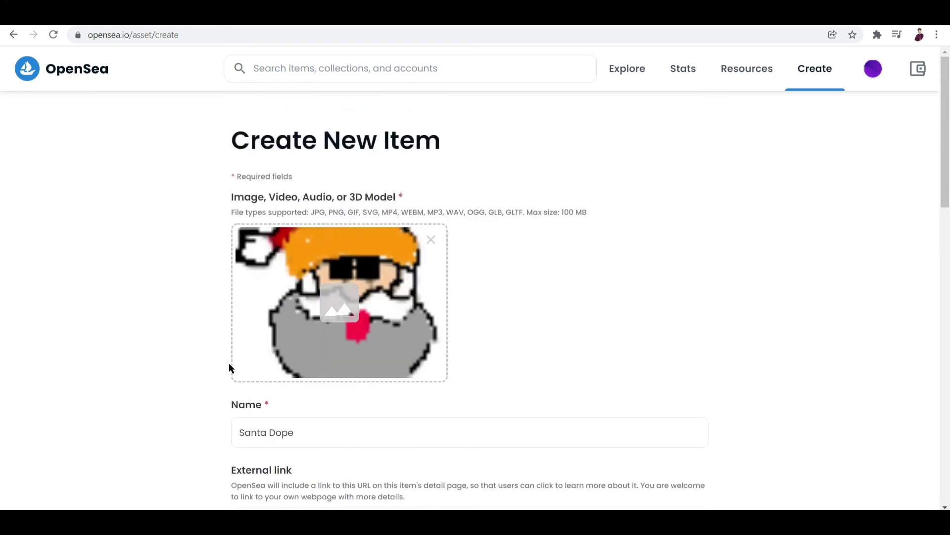
pyautogui.scroll(-20, 215, 381)
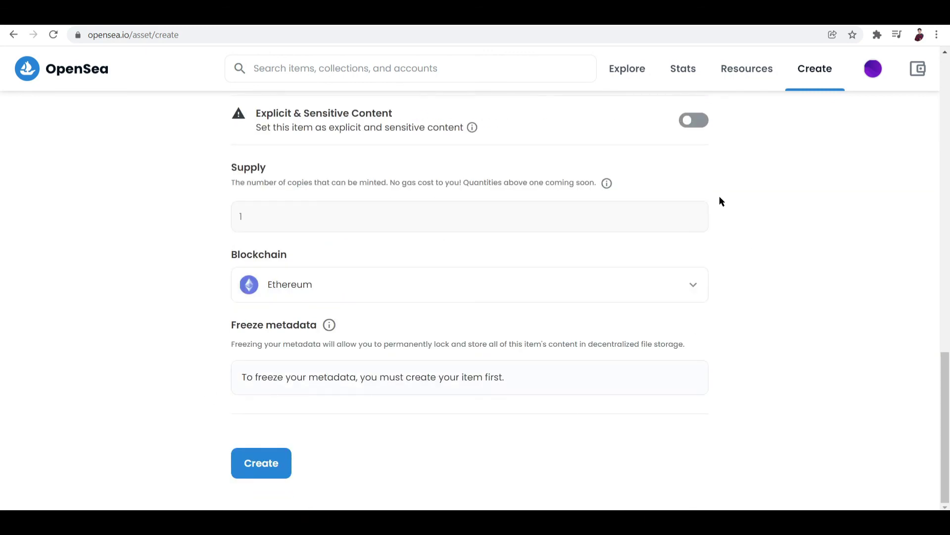
pyautogui.click(693, 122)
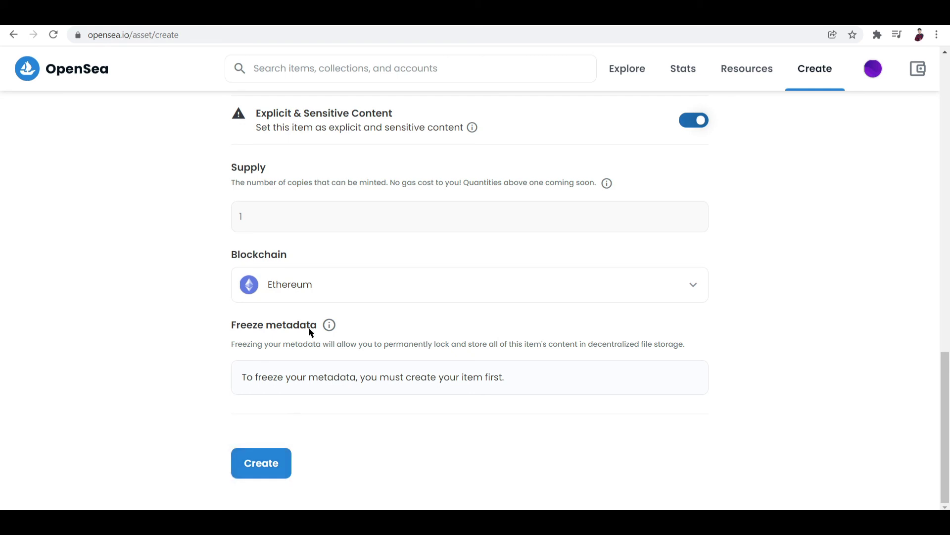
pyautogui.click(262, 464)
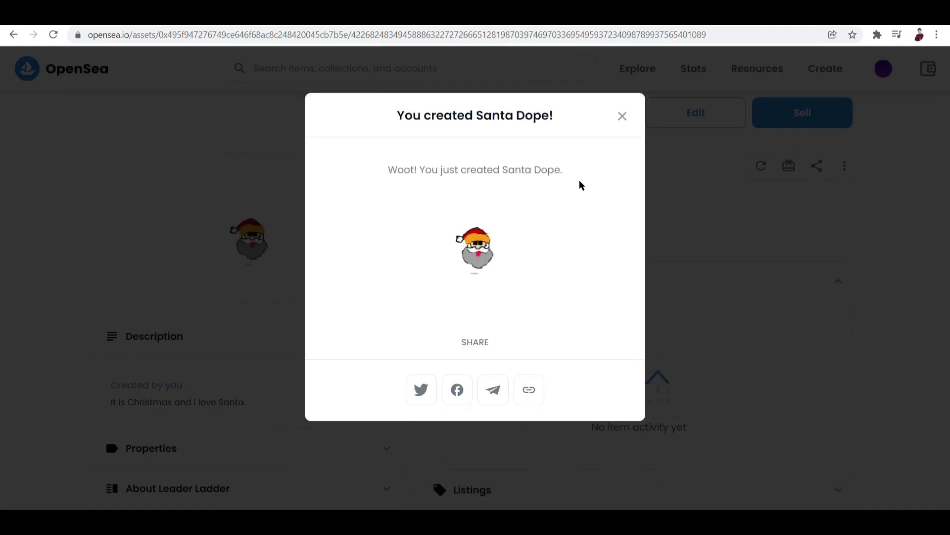
# Step: Dismiss the creation message and open the sale listing form for the Santa Dope item
pyautogui.click(622, 116)
pyautogui.scroll(-10, 339, 384)
pyautogui.scroll(10, 339, 386)
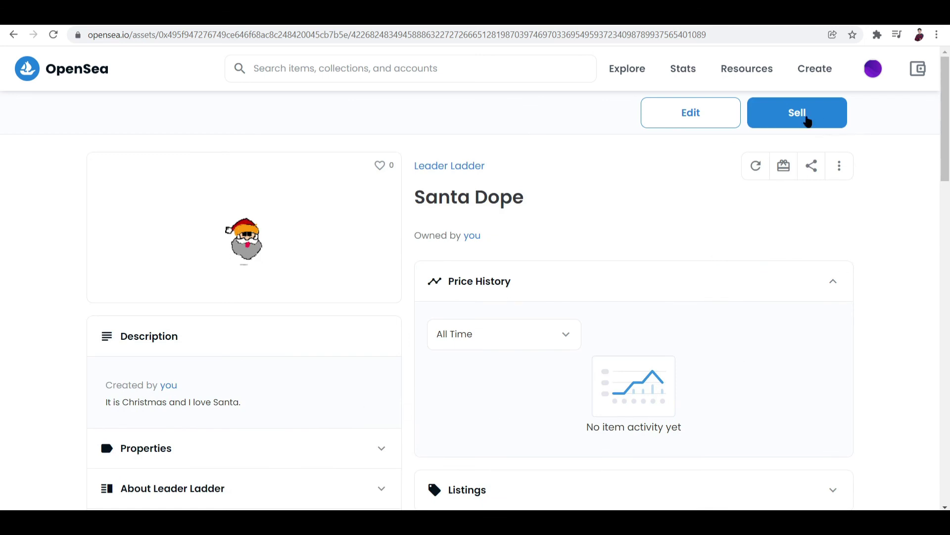
pyautogui.click(775, 110)
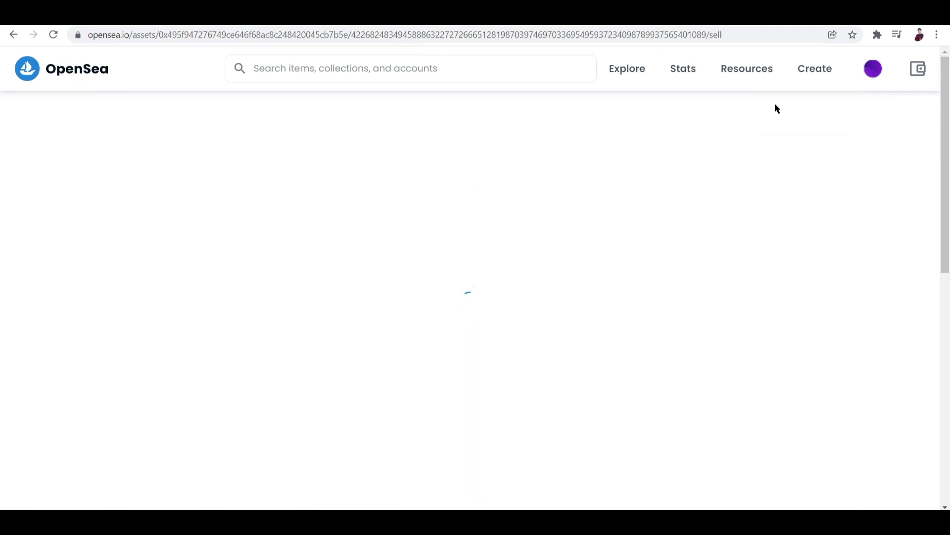
# Step: Set a fixed price of 5.00 ETH for the item and submit the listing
pyautogui.click(178, 352)
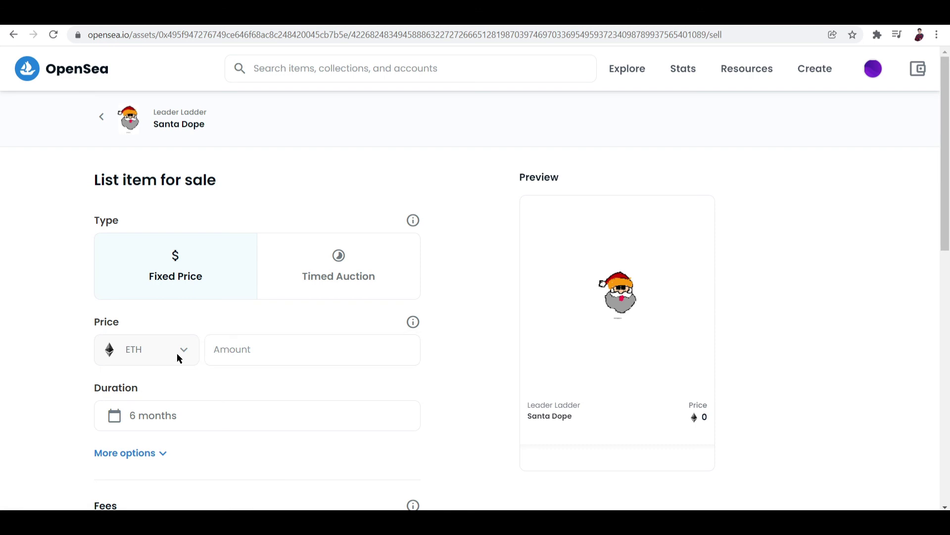
pyautogui.click(252, 352)
pyautogui.click(249, 372)
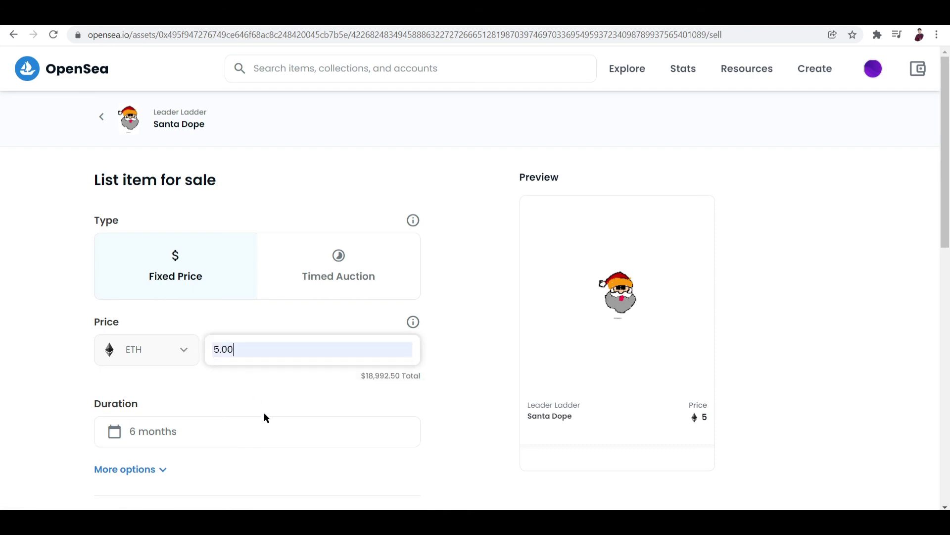
pyautogui.scroll(-7, 263, 414)
pyautogui.click(137, 236)
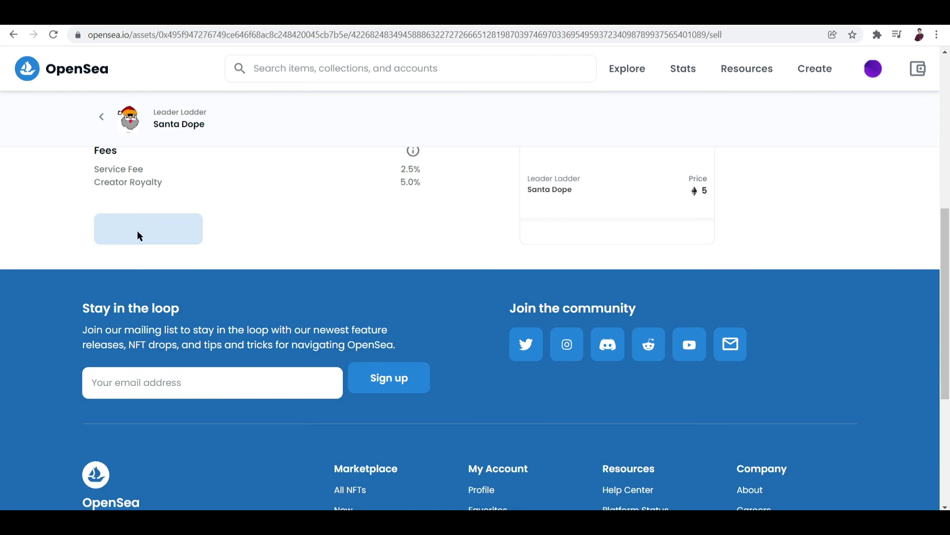
pyautogui.scroll(3, 206, 379)
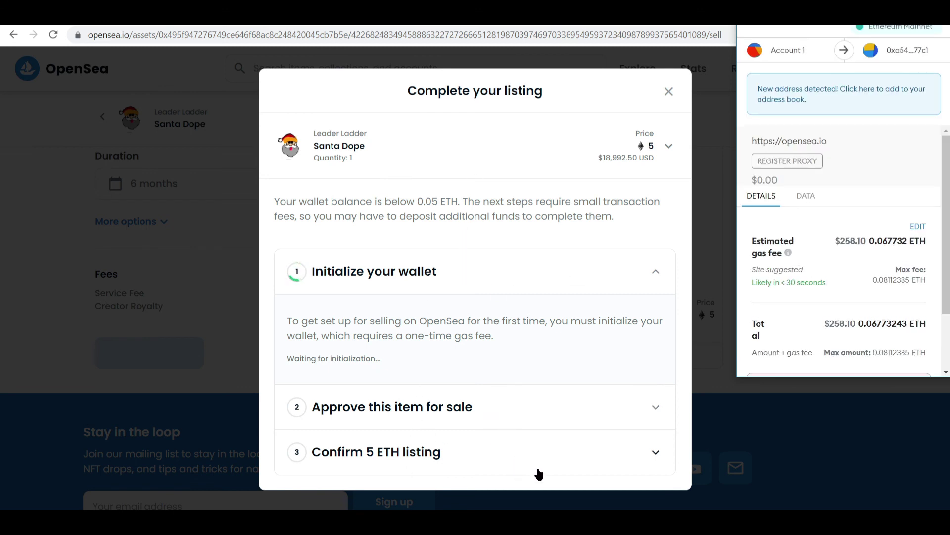
# Step: Examine the estimated gas fee and total of the wallet initialization transaction in the wallet request
pyautogui.scroll(-2, 845, 305)
pyautogui.scroll(2, 825, 325)
pyautogui.scroll(-2, 881, 221)
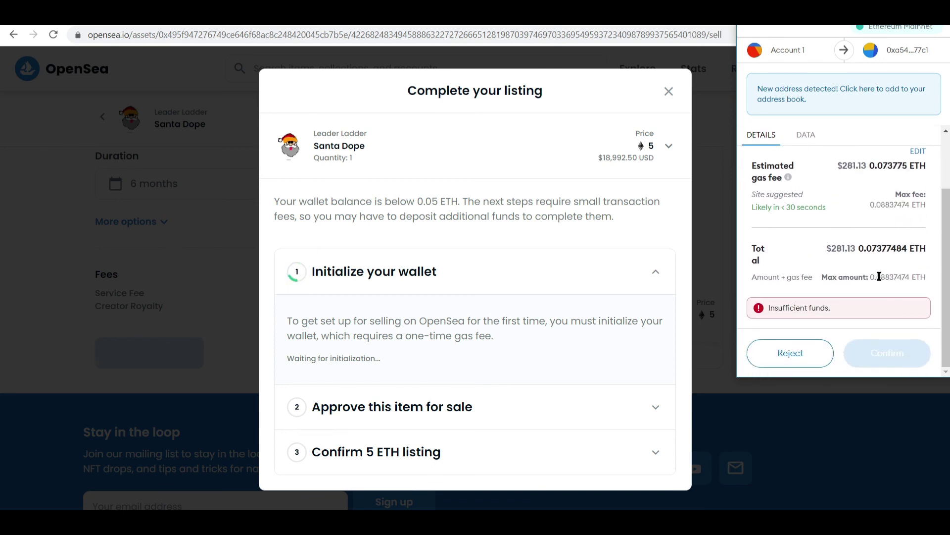